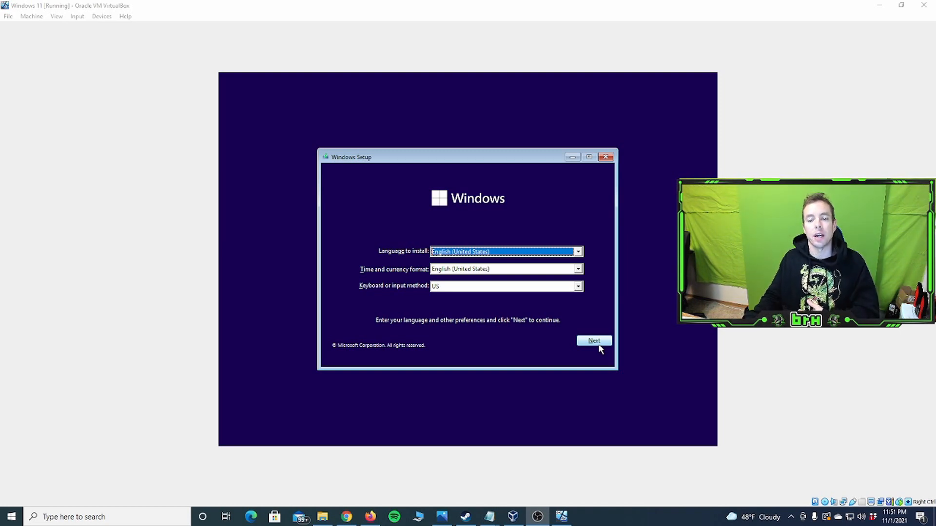
# Start installing Windows with the default language settings, skip the product key, and choose the Windows 11 Home edition.
pyautogui.click(600, 342)
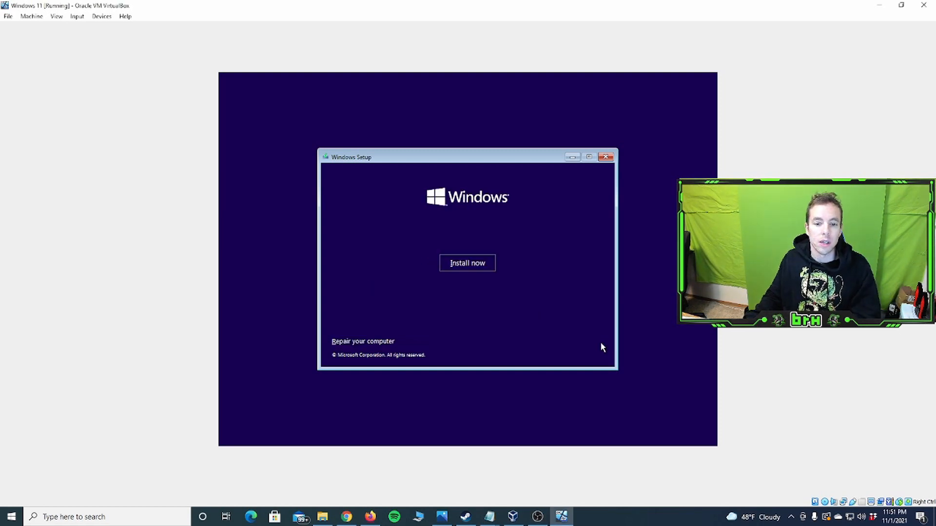
pyautogui.click(457, 265)
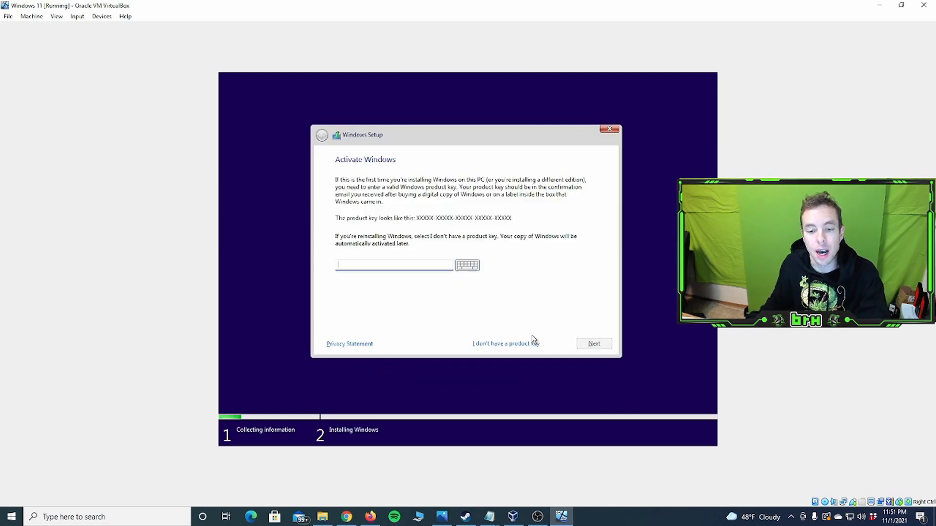
pyautogui.click(505, 344)
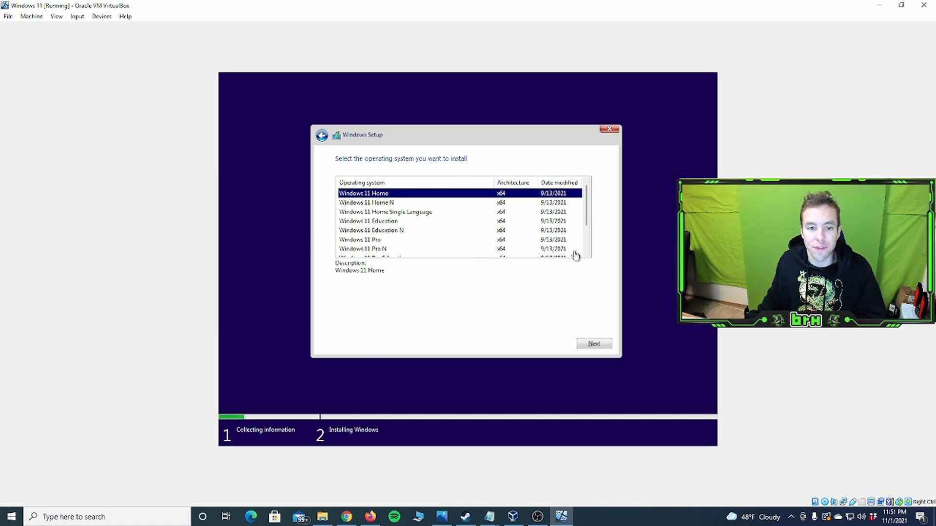
pyautogui.click(595, 344)
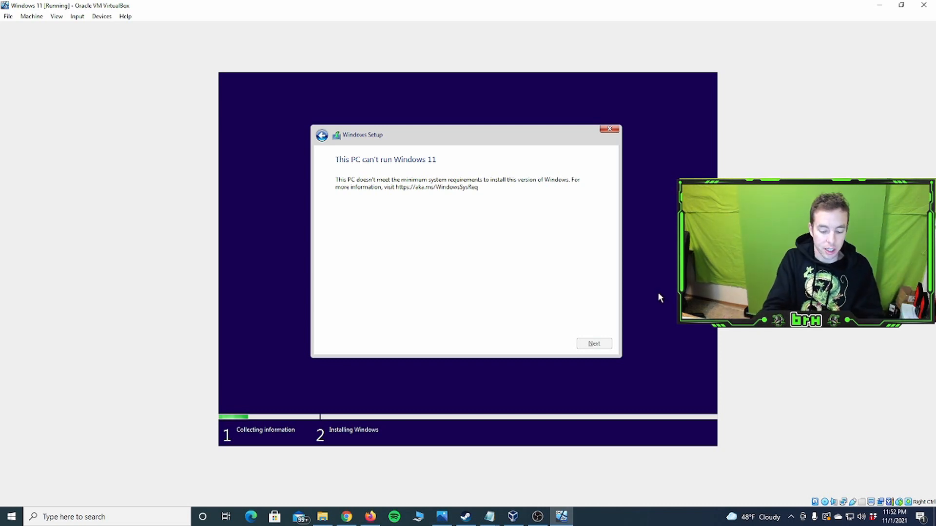
# Open a command prompt within Windows Setup and launch the Registry Editor with regedit.
pyautogui.hotkey('shift', 'F10')
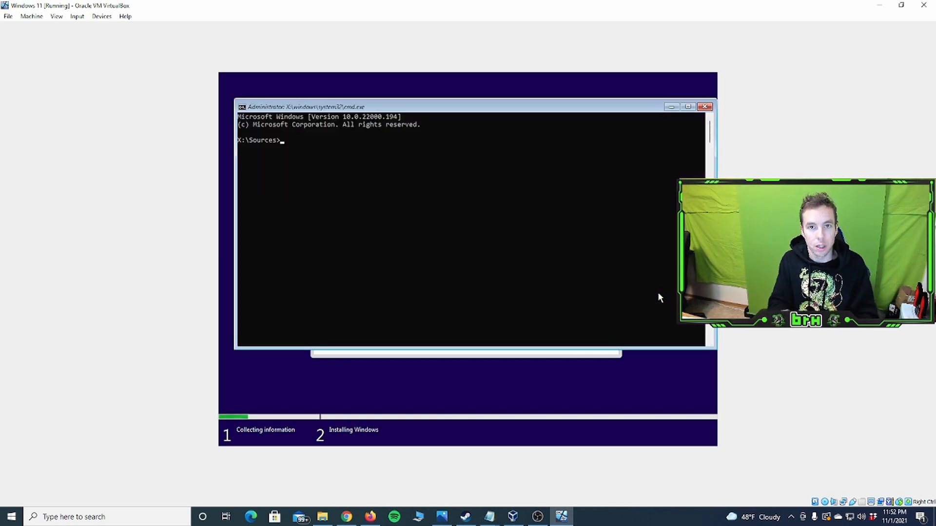
pyautogui.write('reg')
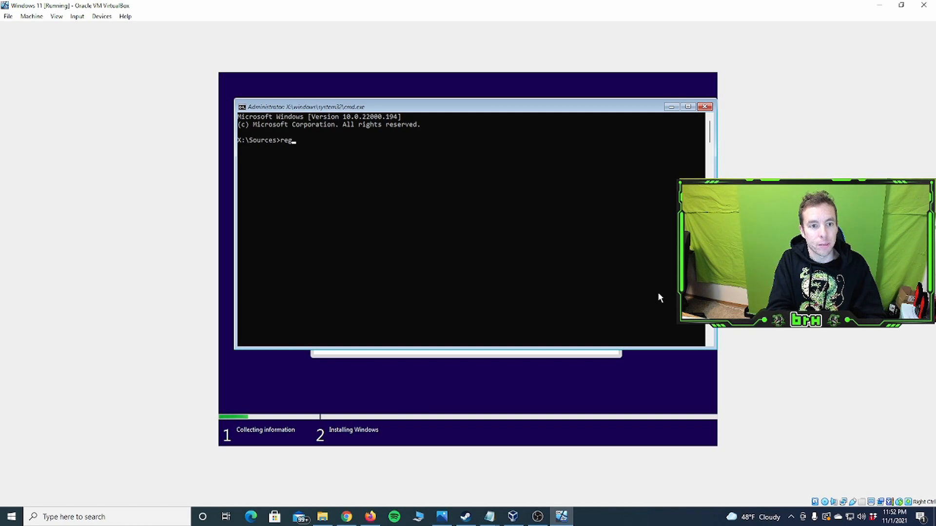
pyautogui.write('edit')
pyautogui.press('Return')
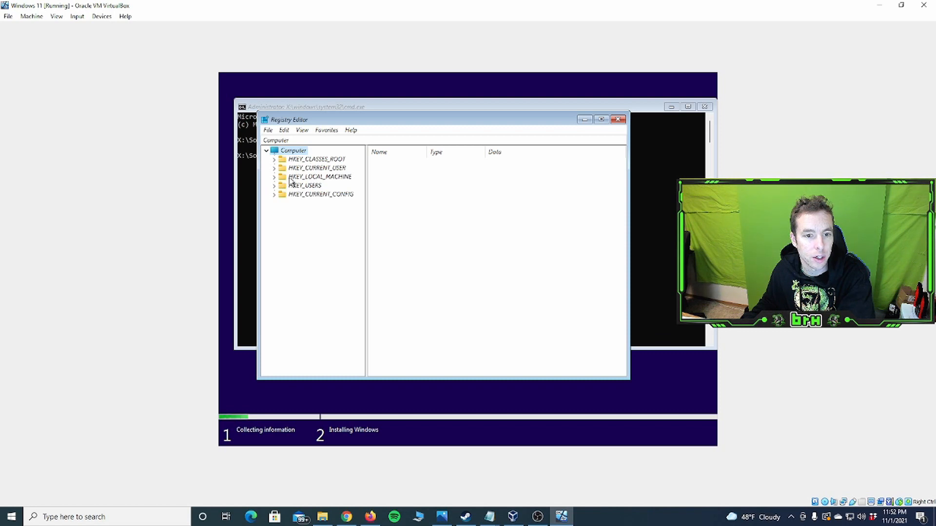
# Create a registry key named LabConfig under HKEY_LOCAL_MACHINE\SYSTEM\Setup.
pyautogui.click(275, 178)
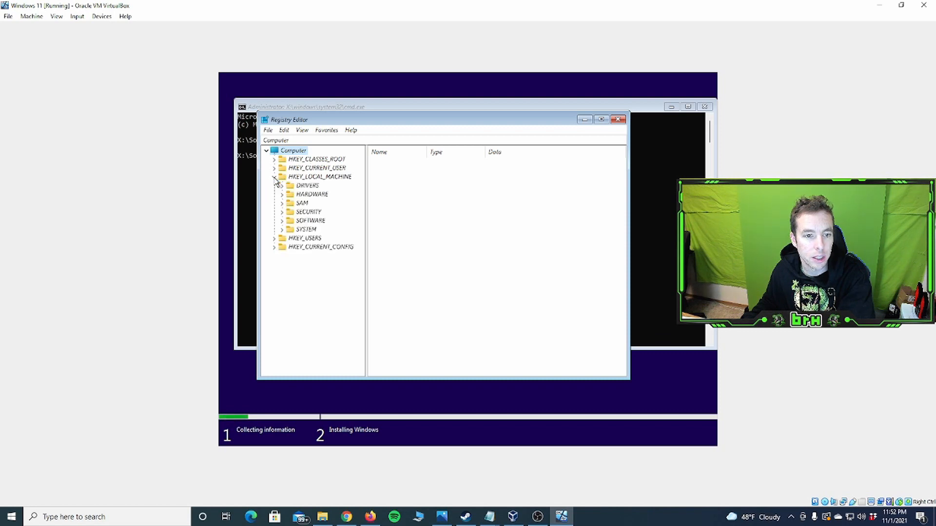
pyautogui.click(281, 230)
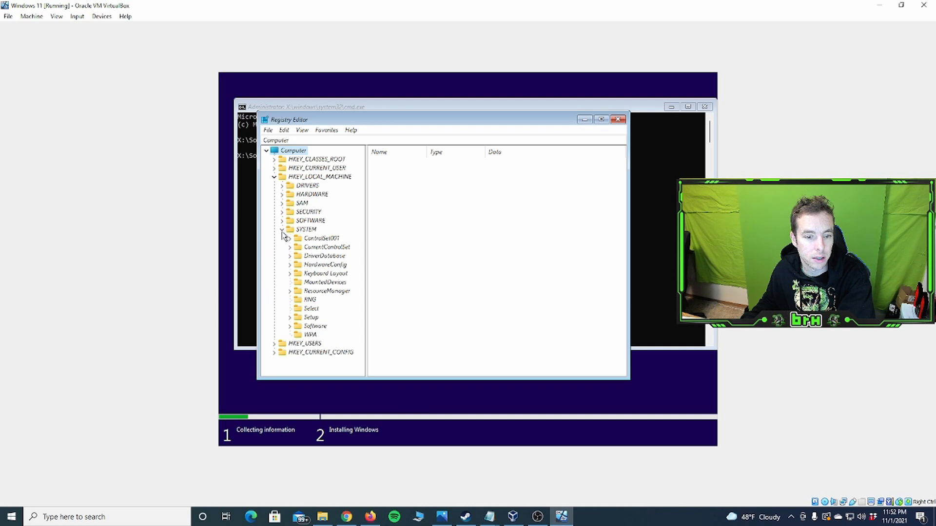
pyautogui.click(289, 318)
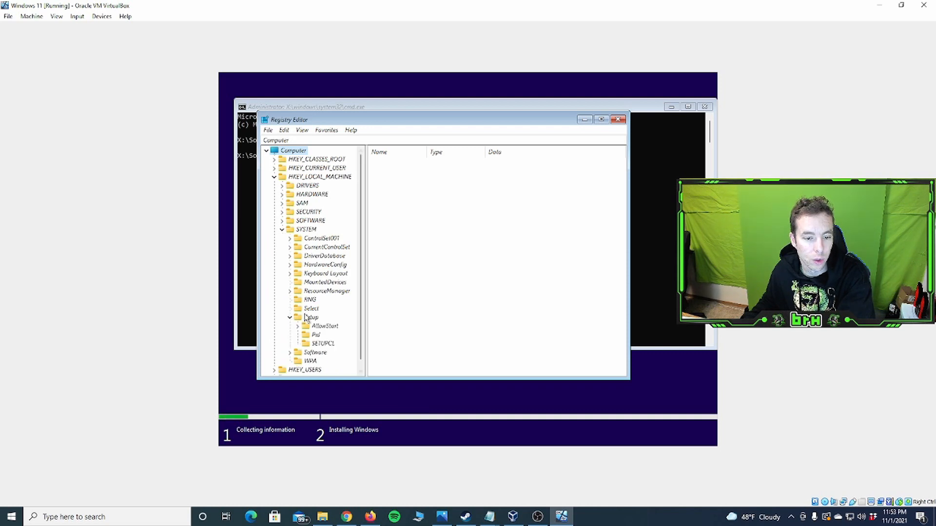
pyautogui.rightClick(311, 319)
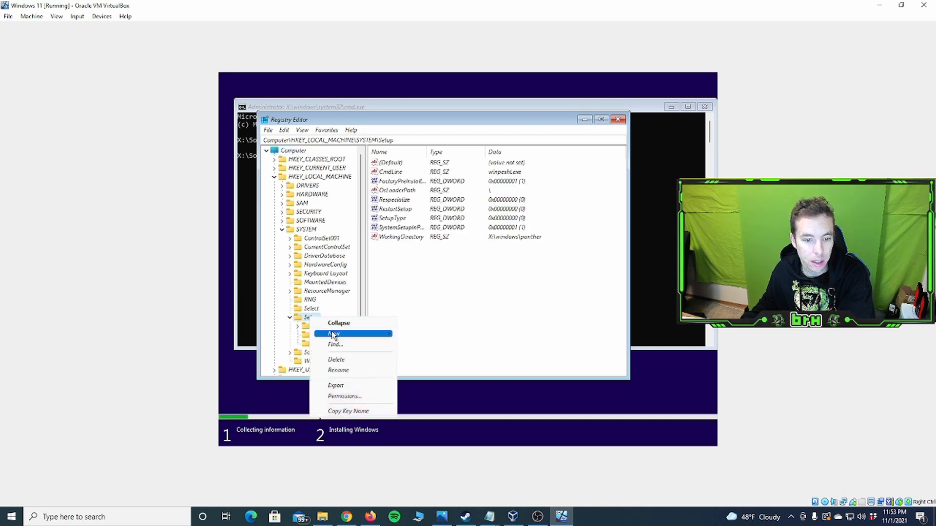
pyautogui.moveTo(334, 333)
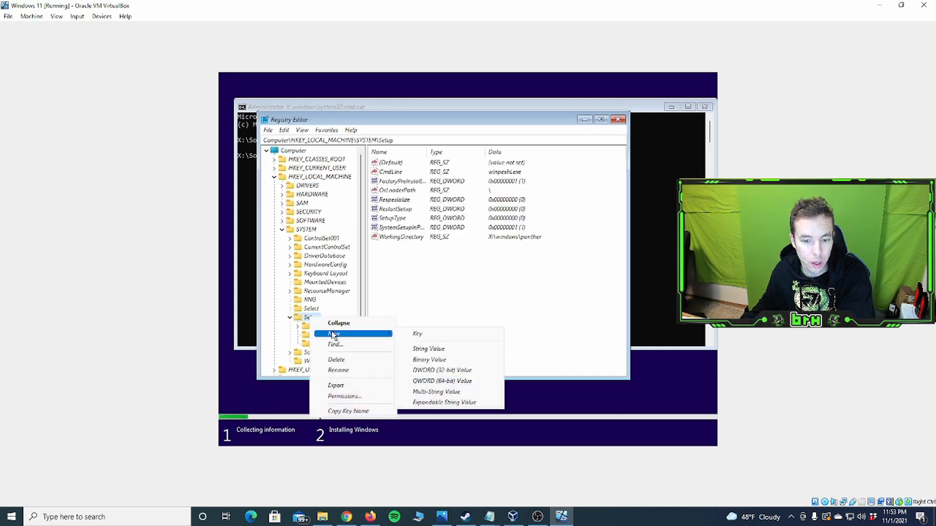
pyautogui.click(425, 337)
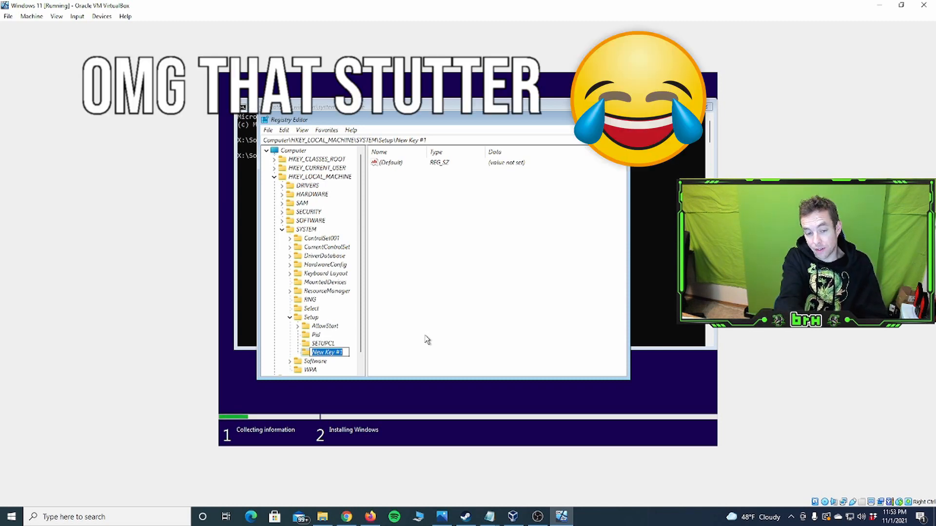
pyautogui.write('L')
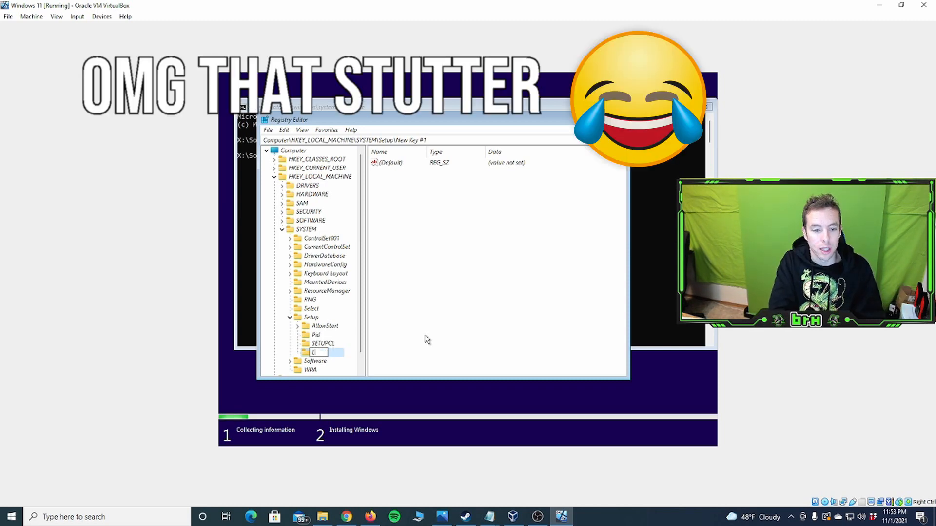
pyautogui.write('abConfig')
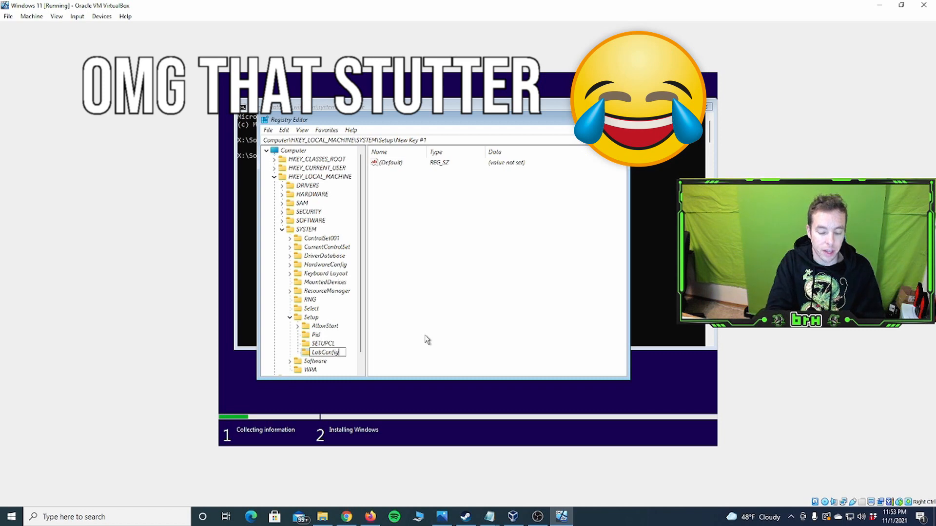
pyautogui.press('Return')
# Add a DWORD (32-bit) value named BypassTPMCheck to the LabConfig key.
pyautogui.click(326, 354)
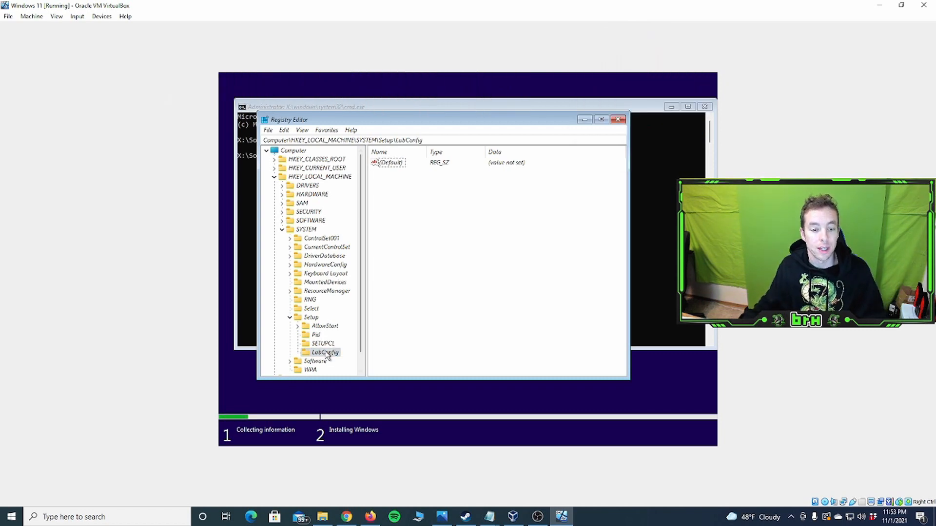
pyautogui.rightClick(328, 354)
pyautogui.moveTo(367, 273)
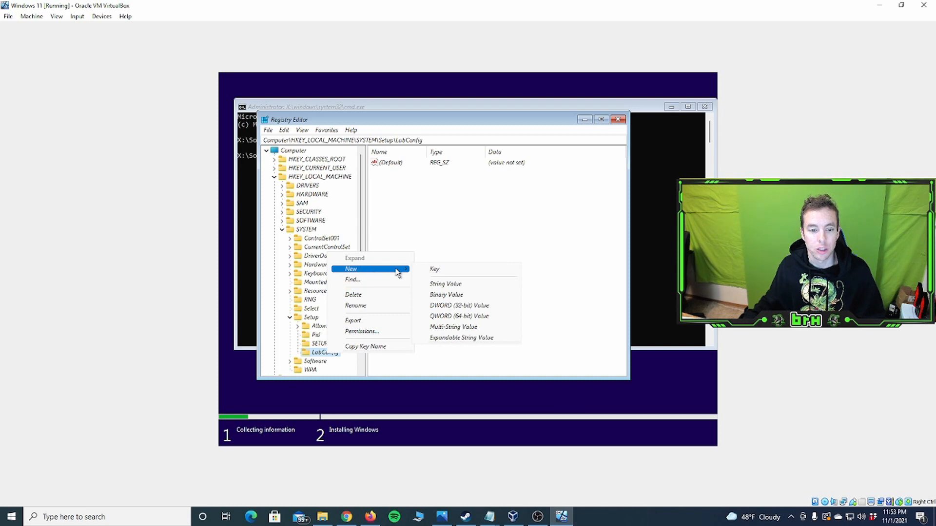
pyautogui.rightClick(322, 355)
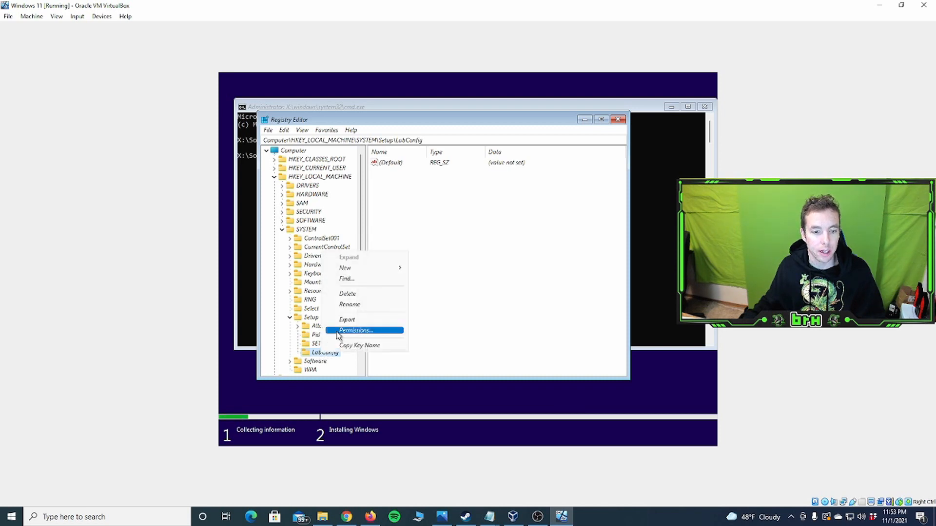
pyautogui.moveTo(360, 273)
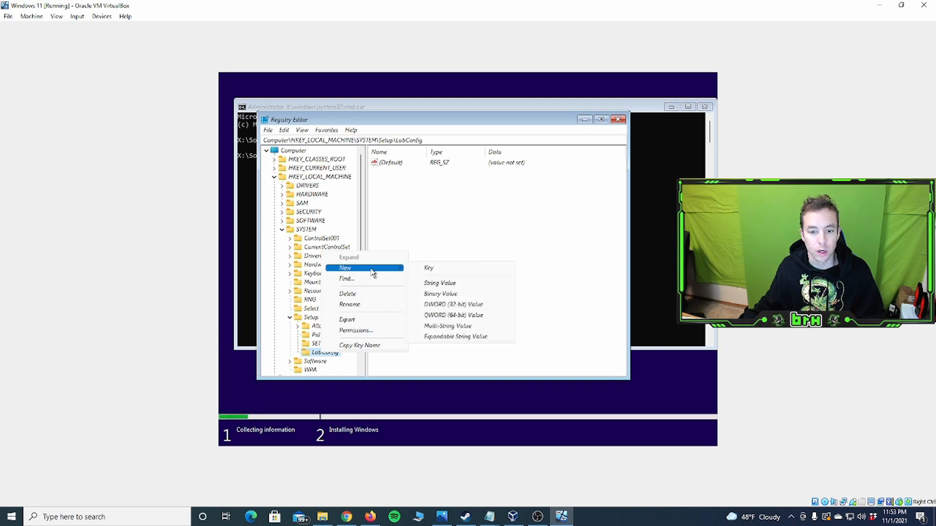
pyautogui.click(433, 305)
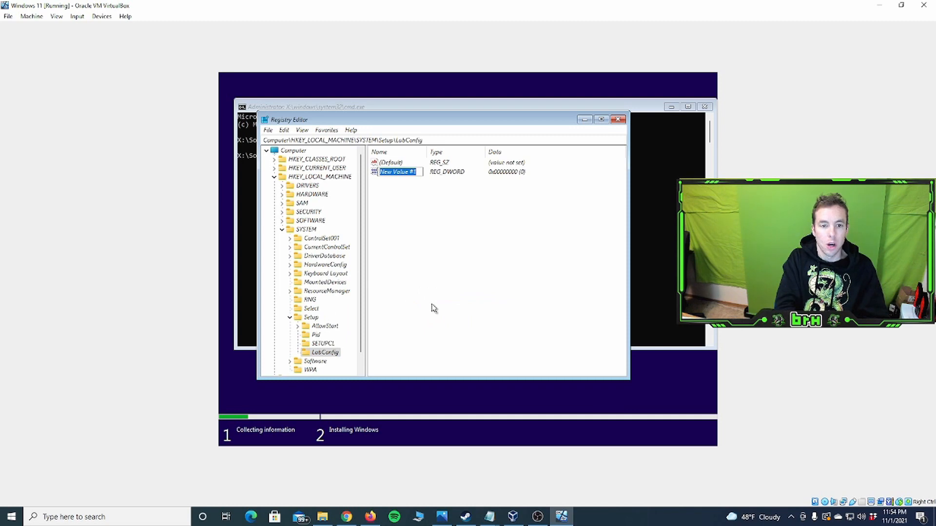
pyautogui.write('Bypass')
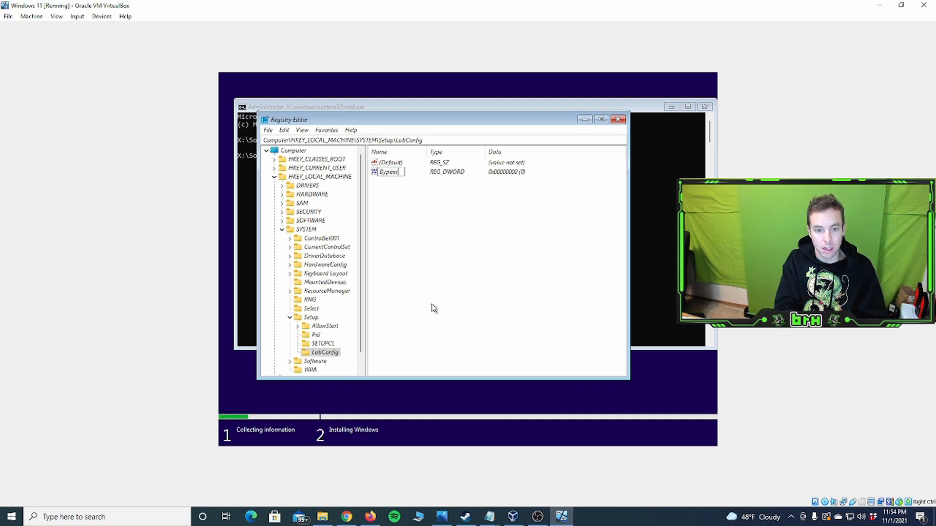
pyautogui.write('TPMCheck')
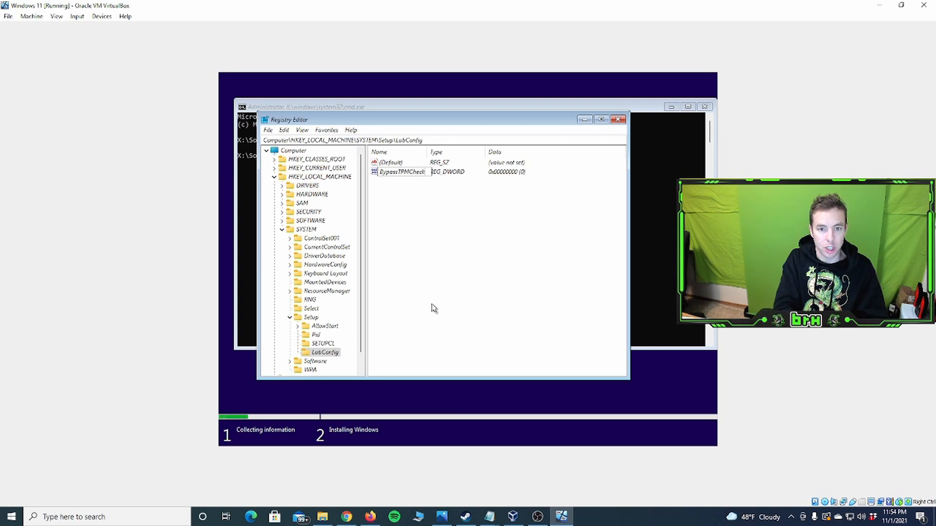
pyautogui.press('Return')
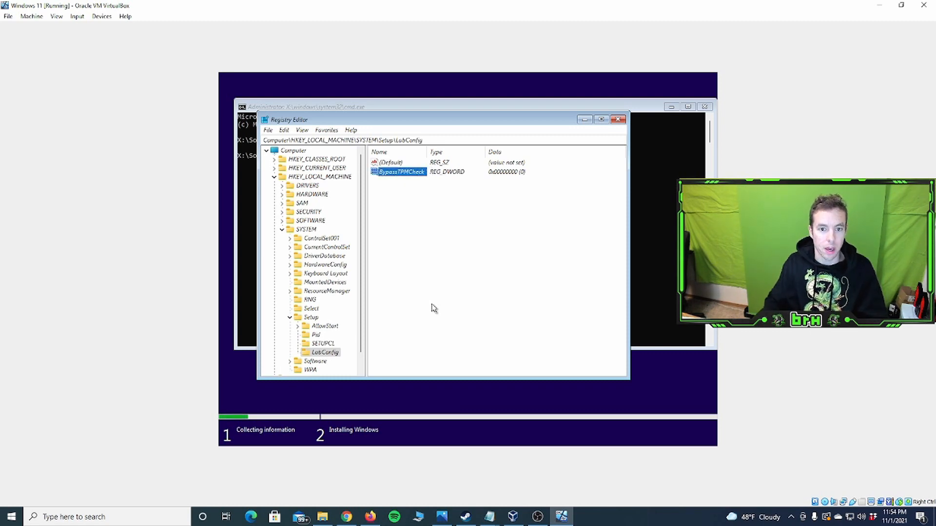
# Set the BypassTPMCheck value data to 1.
pyautogui.rightClick(397, 174)
pyautogui.click(424, 180)
pyautogui.press('End')
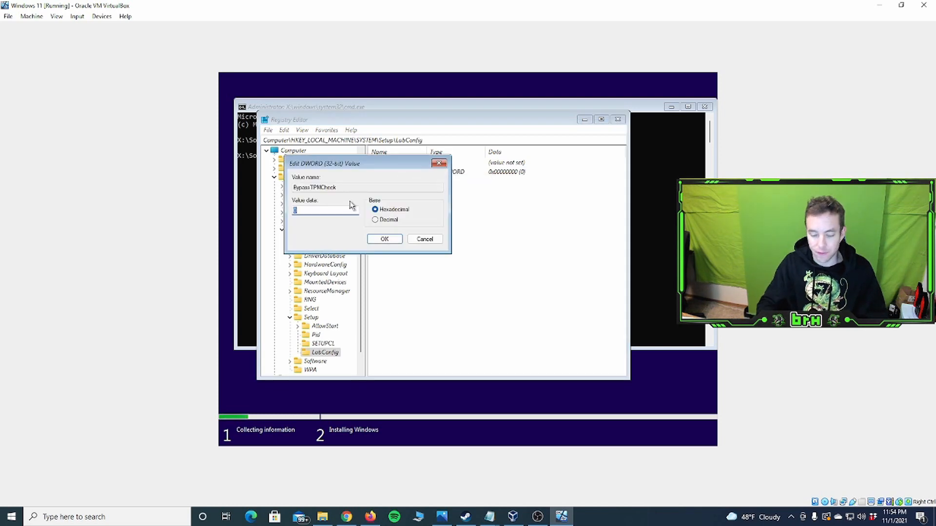
pyautogui.moveTo(323, 209); pyautogui.dragTo(269, 210)
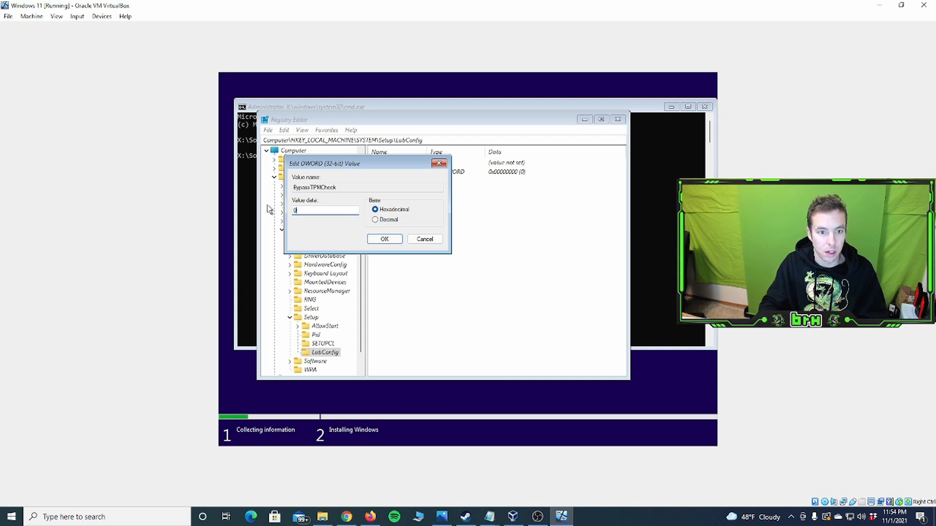
pyautogui.moveTo(301, 210); pyautogui.dragTo(271, 215)
pyautogui.press('Return')
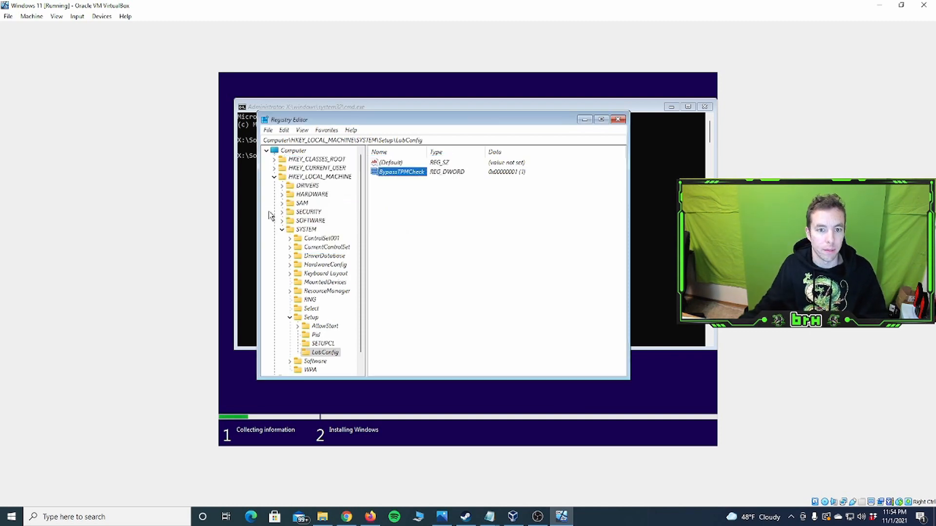
# Add a DWORD (32-bit) value named BypassRAMcheck to the LabConfig key.
pyautogui.rightClick(327, 354)
pyautogui.moveTo(380, 269)
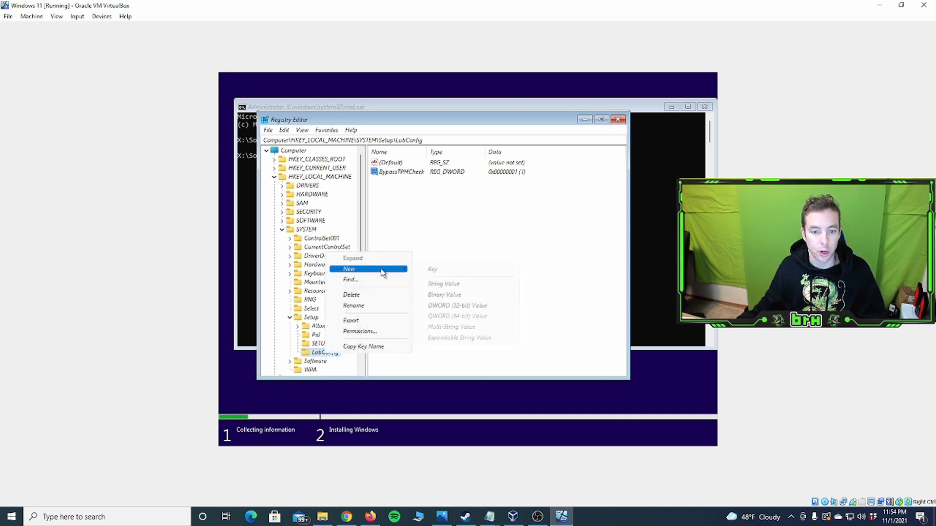
pyautogui.click(447, 306)
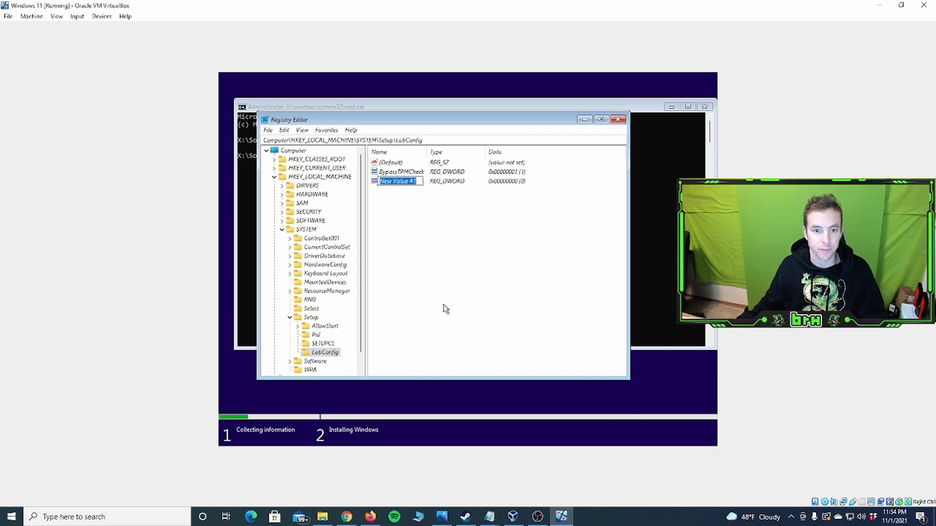
pyautogui.write('BypassRAMcheck')
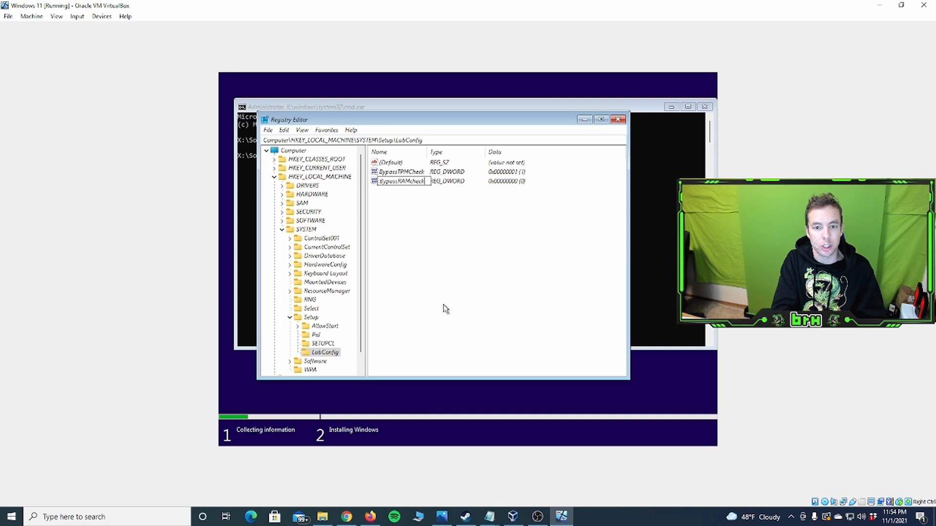
pyautogui.press('Return')
# Set the BypassRAMcheck value data to 1.
pyautogui.rightClick(408, 184)
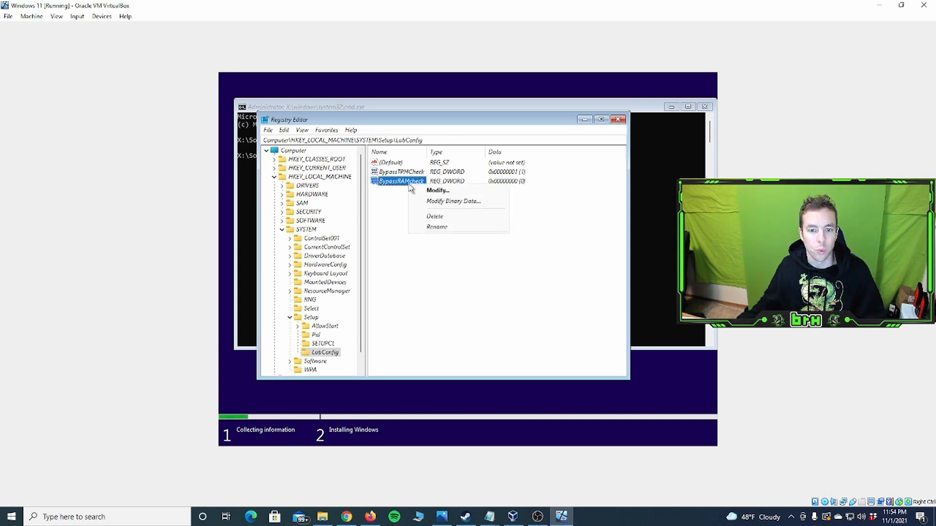
pyautogui.click(437, 194)
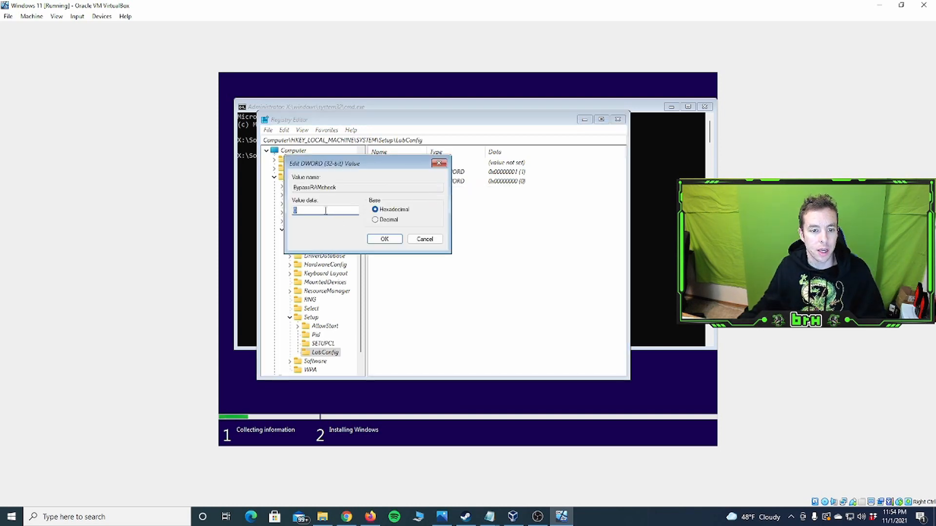
pyautogui.click(383, 240)
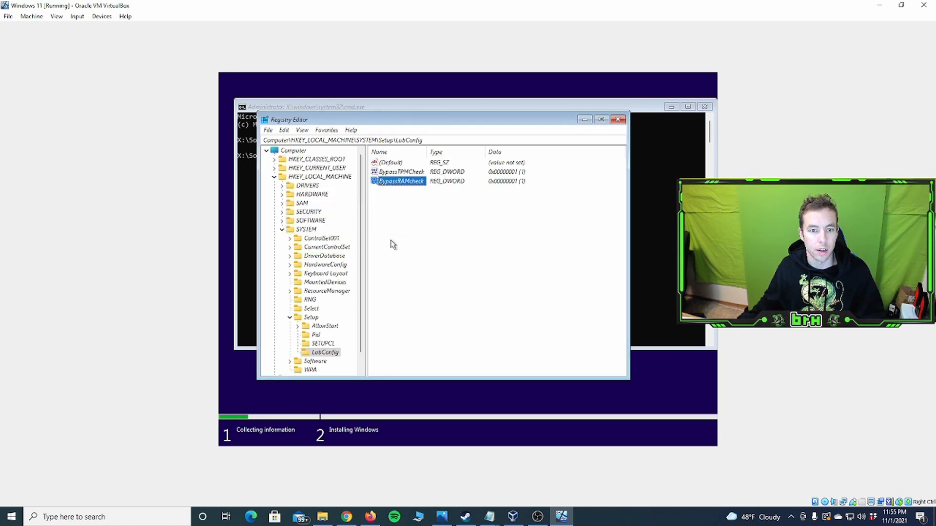
pyautogui.click(388, 242)
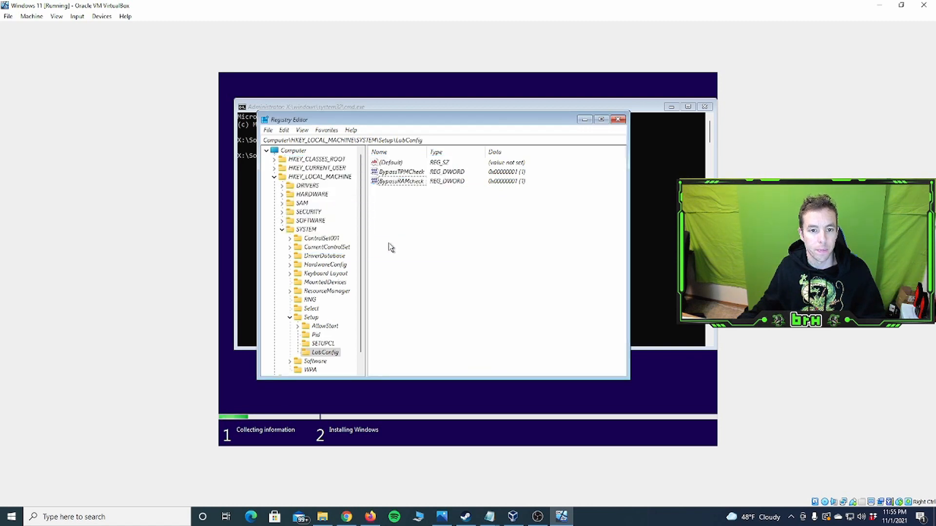
# Add a DWORD (32-bit) value named BypassSecureBootCheck to the LabConfig key.
pyautogui.rightClick(330, 351)
pyautogui.moveTo(354, 271)
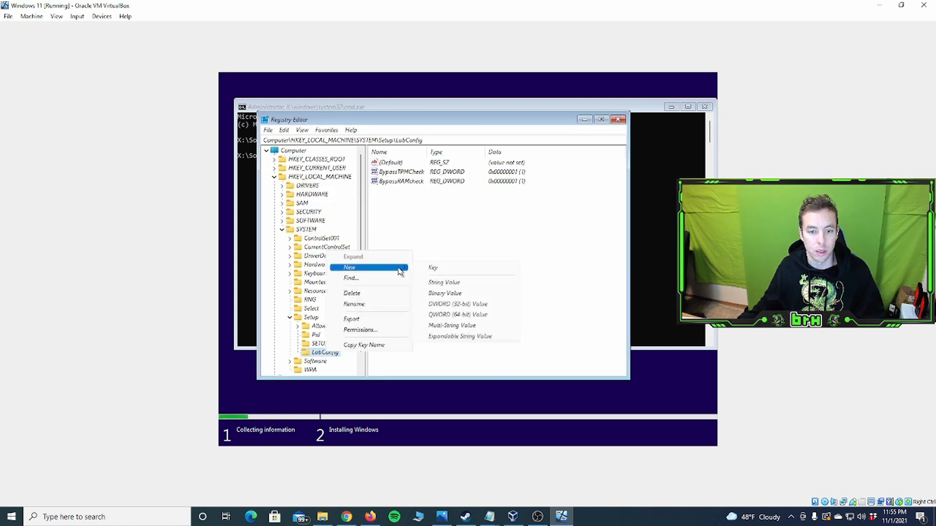
pyautogui.click(441, 304)
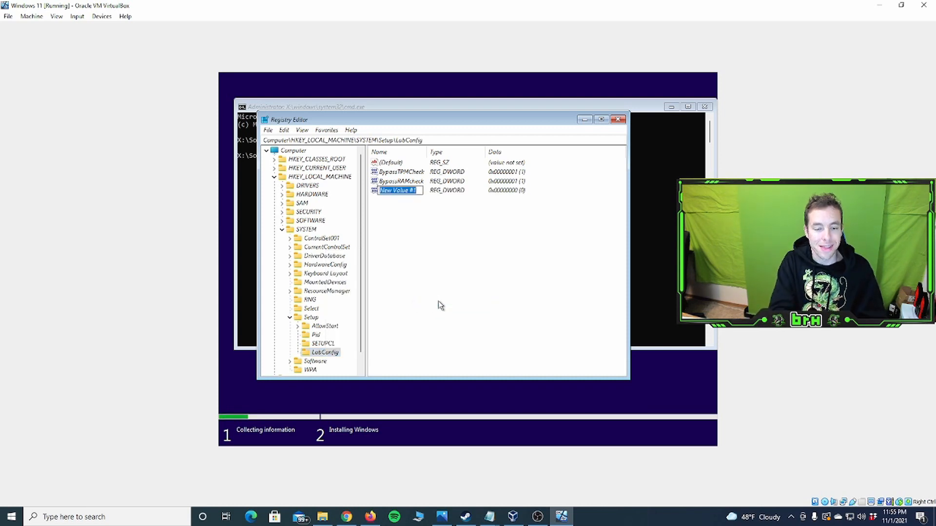
pyautogui.write('BypassSecureBootCheck')
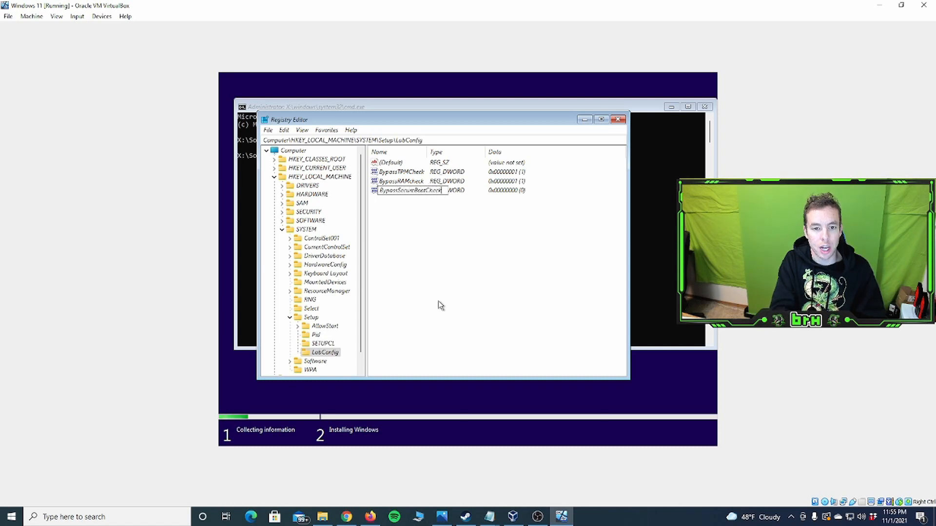
pyautogui.press('Return')
# Set the BypassSecureBootCheck value data to 1.
pyautogui.rightClick(409, 193)
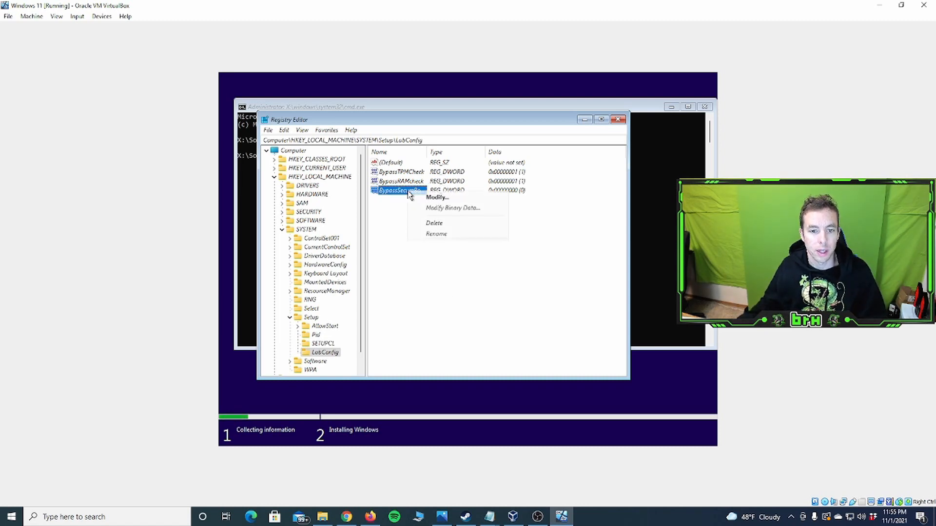
pyautogui.click(436, 197)
pyautogui.write('1')
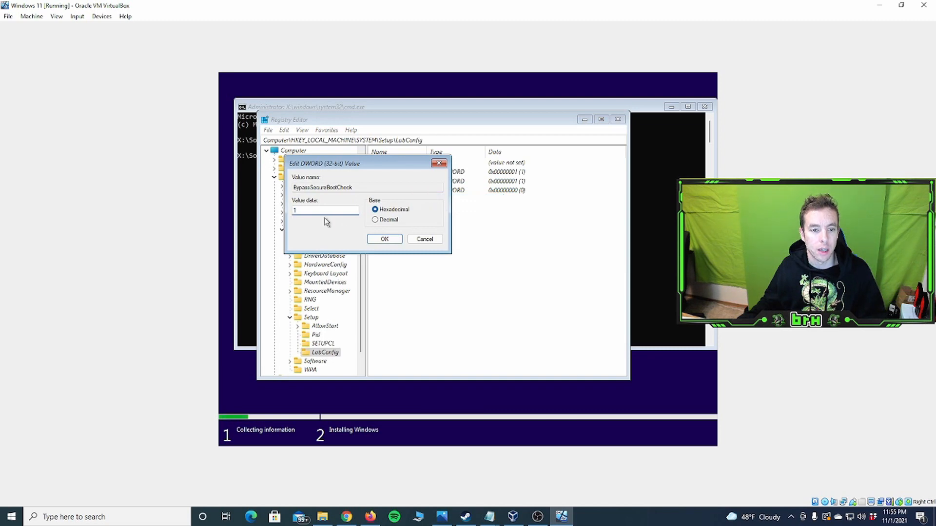
pyautogui.click(377, 241)
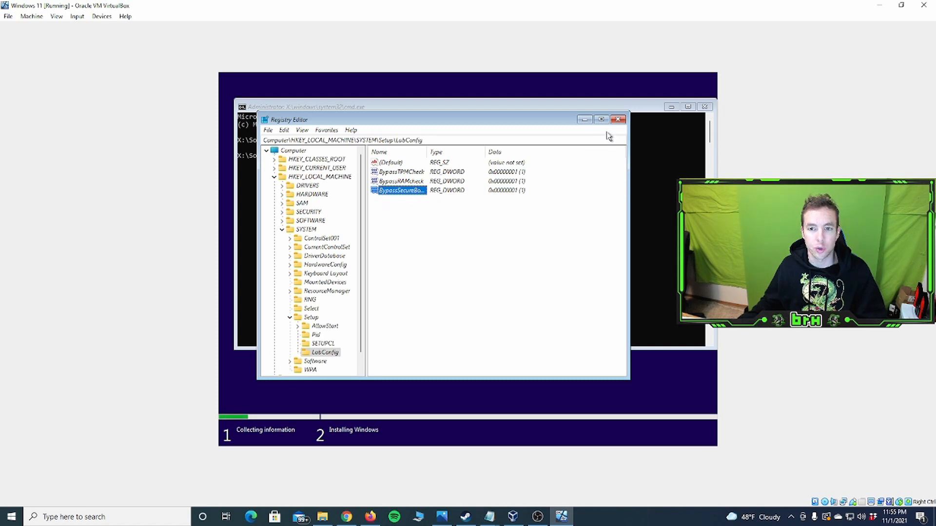
# Close the Registry Editor and end the command prompt session with the exit command.
pyautogui.click(618, 120)
pyautogui.click(423, 186)
pyautogui.click(362, 162)
pyautogui.write('exit')
pyautogui.press('Return')
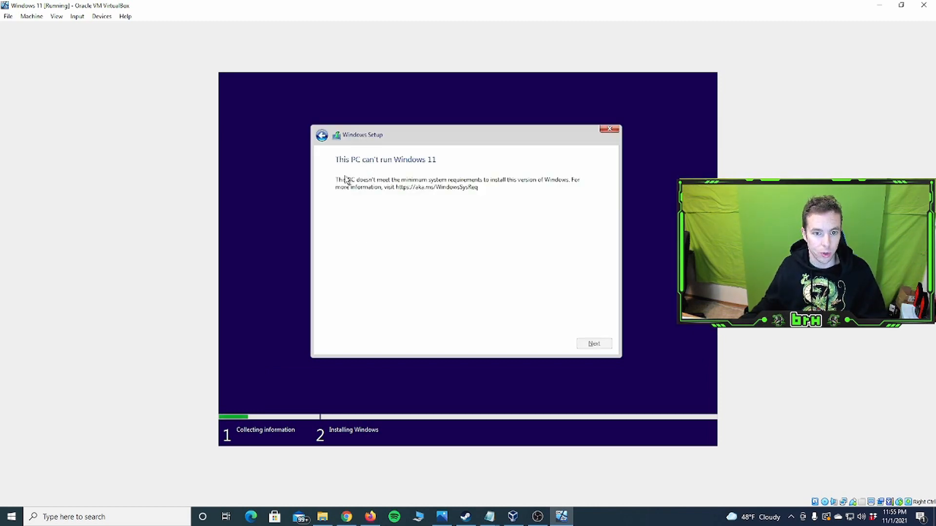
# Go back to retry setup with the Windows 11 Home edition and accept the Microsoft Software License Terms.
pyautogui.click(324, 136)
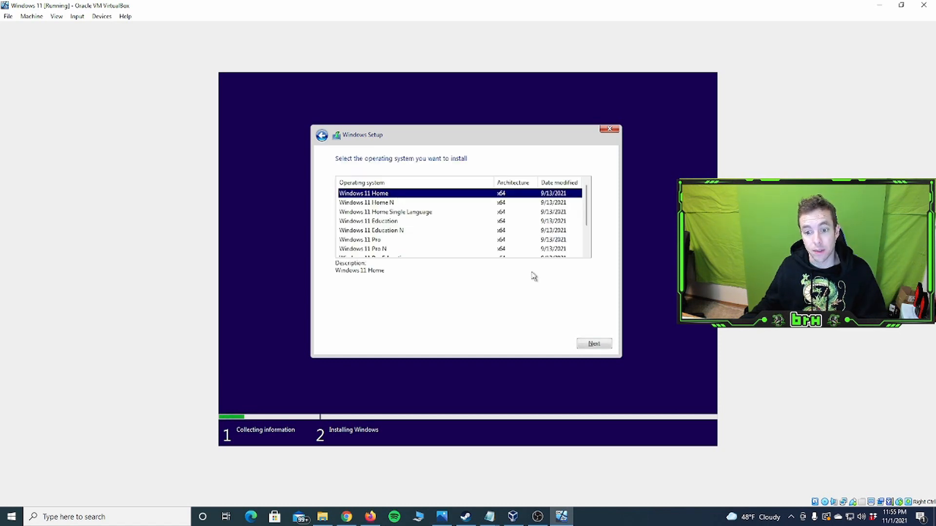
pyautogui.click(593, 344)
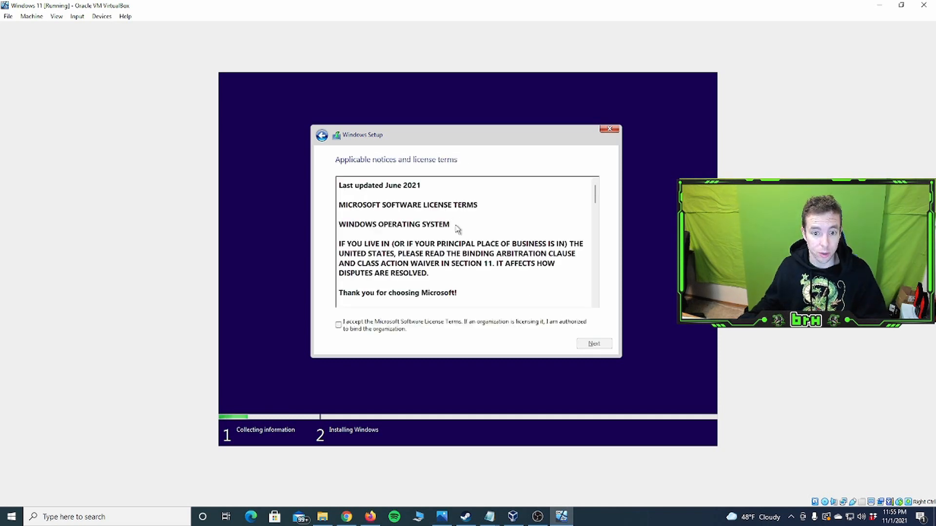
pyautogui.click(406, 325)
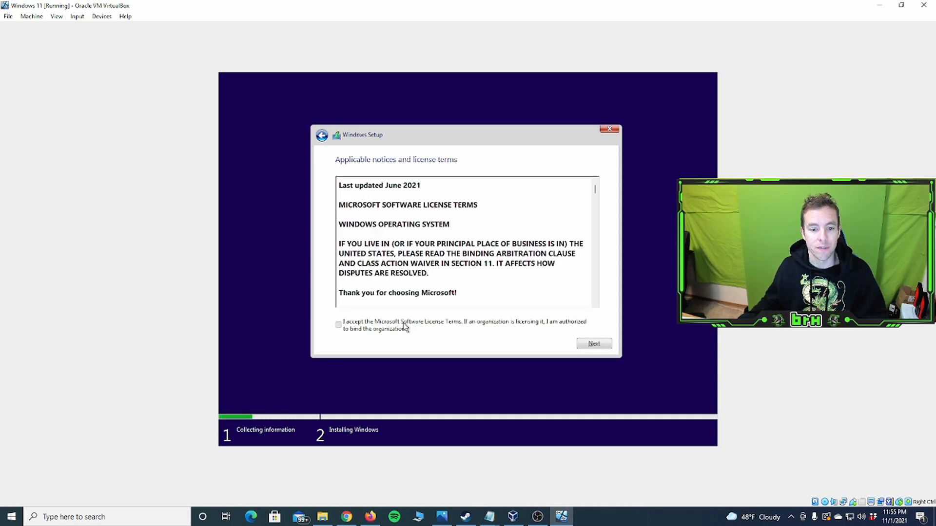
pyautogui.click(593, 343)
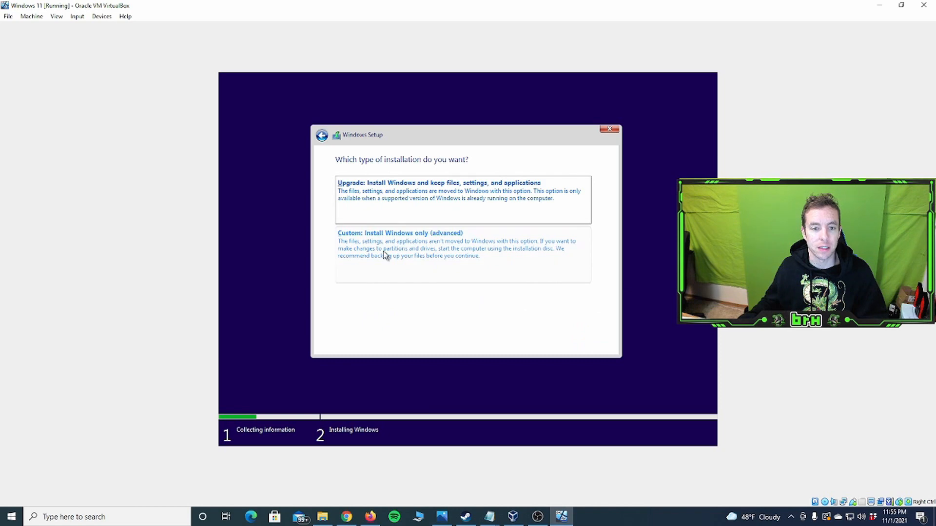
# Start a custom, Windows-only installation on Drive 0 Unallocated Space.
pyautogui.click(398, 251)
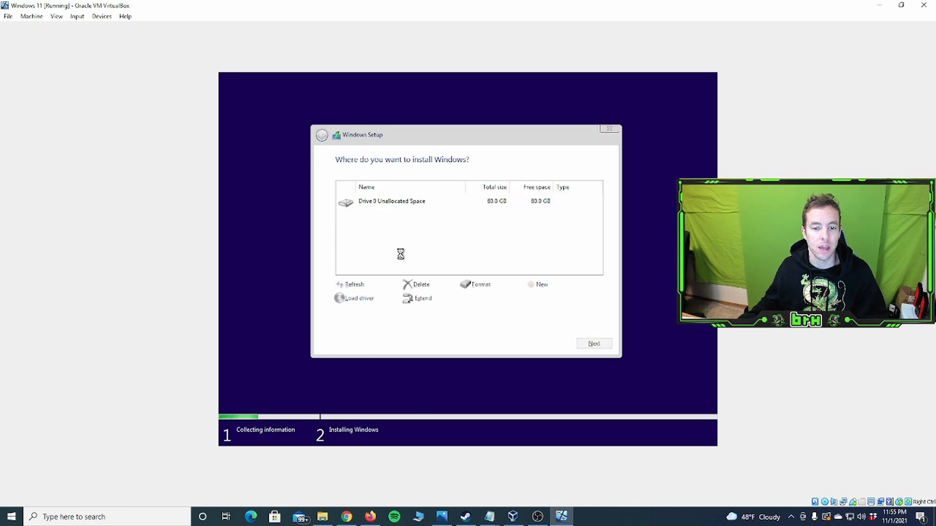
pyautogui.click(595, 344)
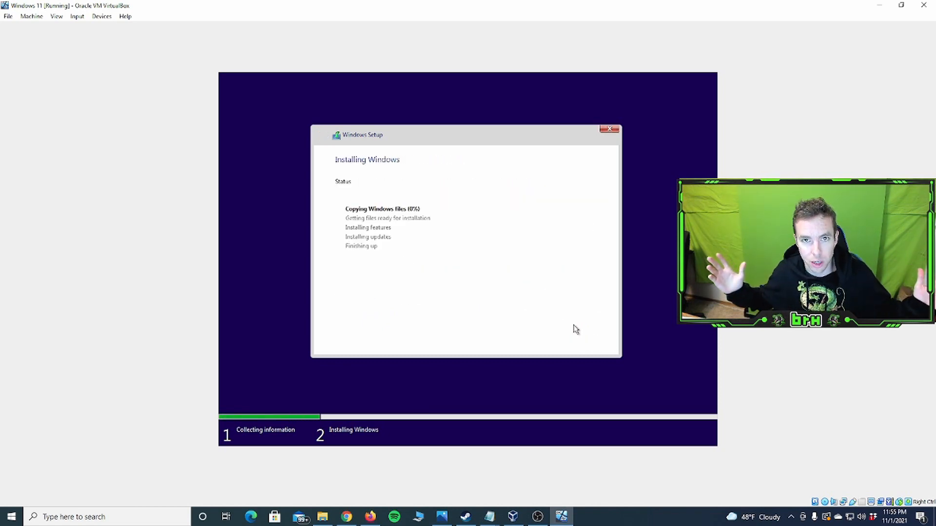